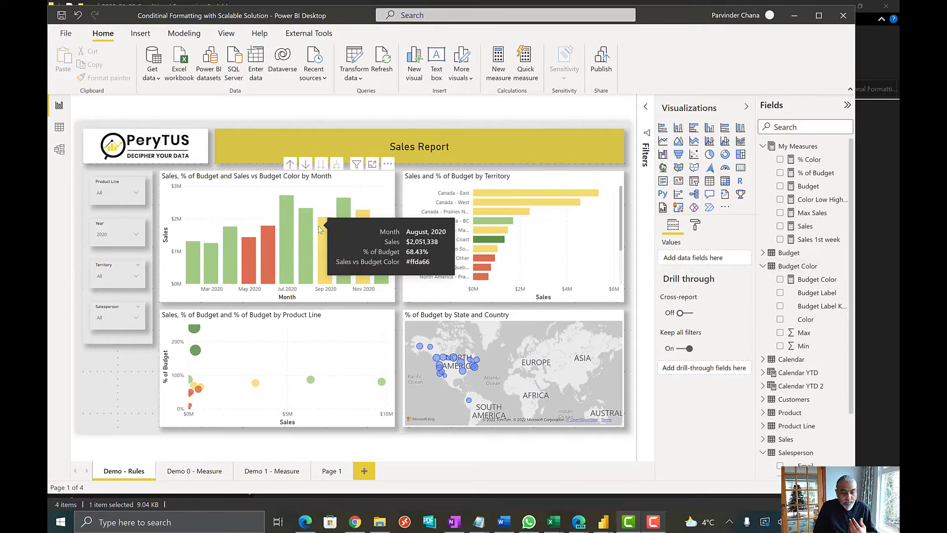
Review the Budget Label column in the Budget Color table's data, then go back to Sales Report.
mouse_move(264, 251)
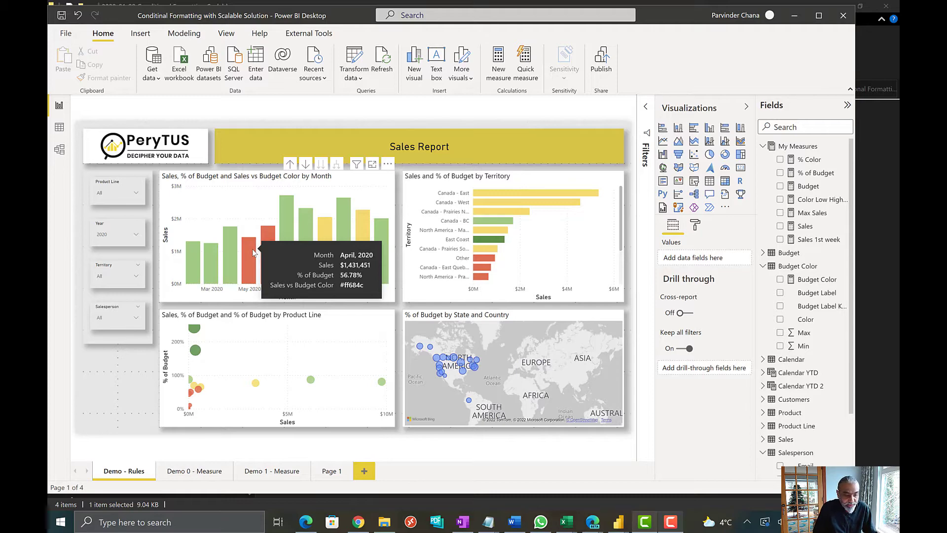
click(58, 128)
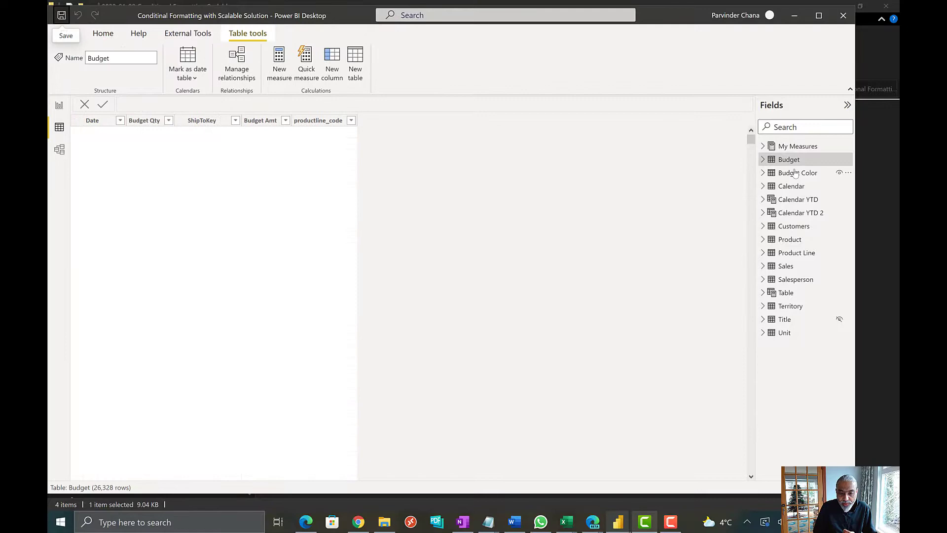
click(798, 173)
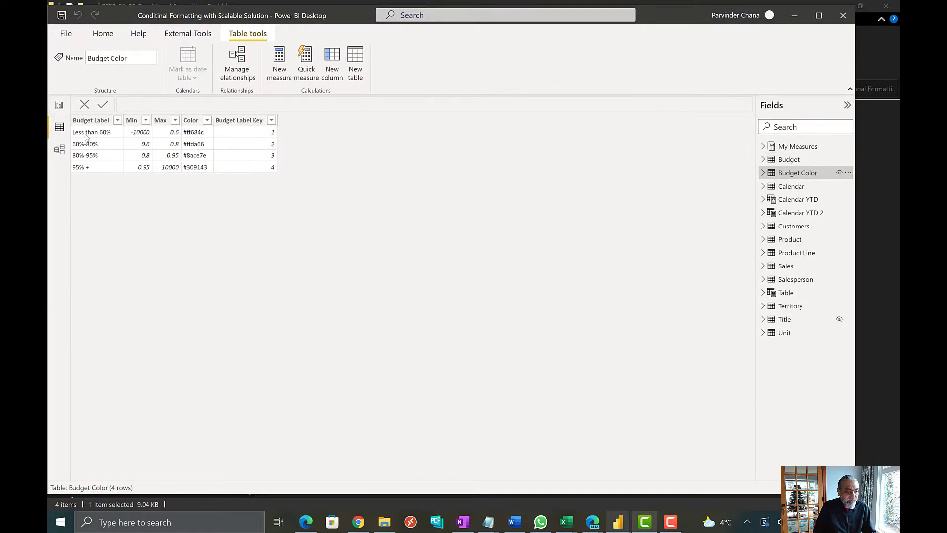
click(92, 120)
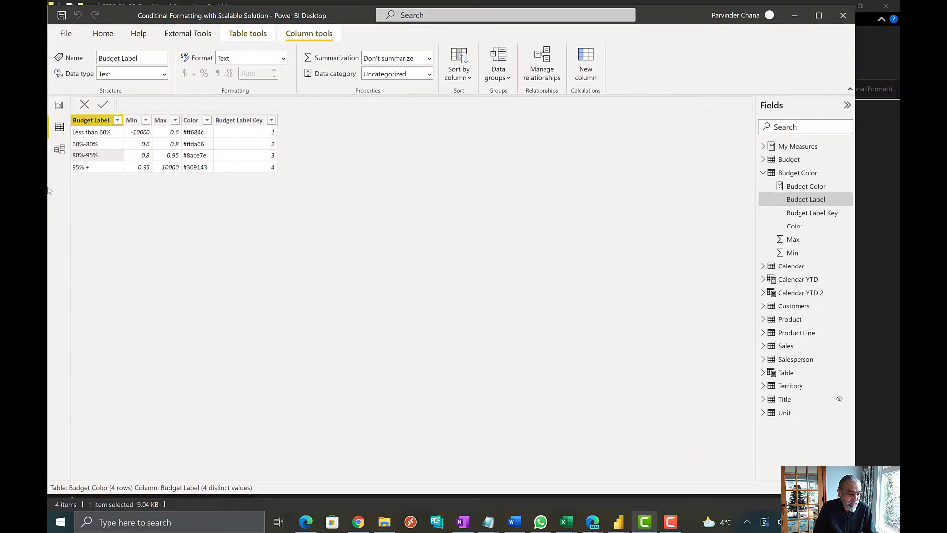
click(59, 105)
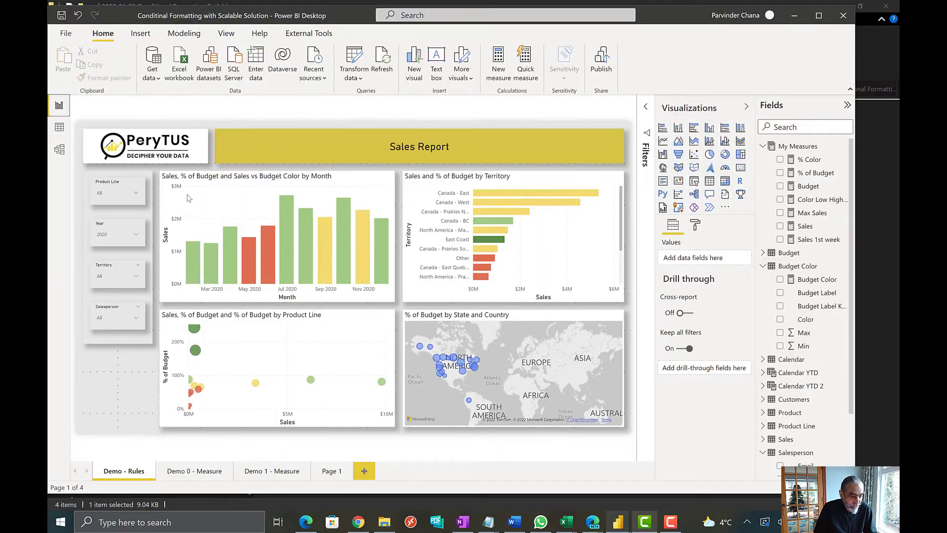
Add Page 2 with a centred treemap grouped by Budget Label.
click(364, 472)
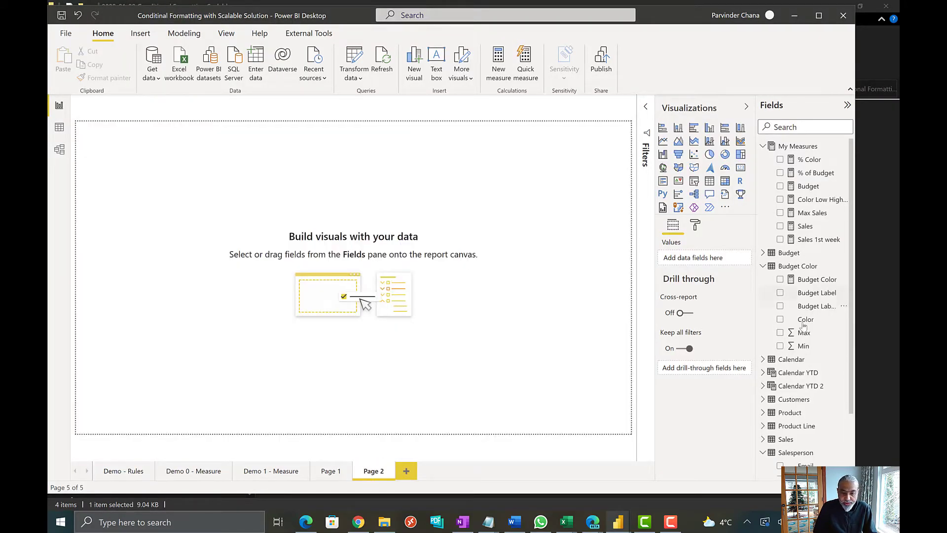
click(741, 154)
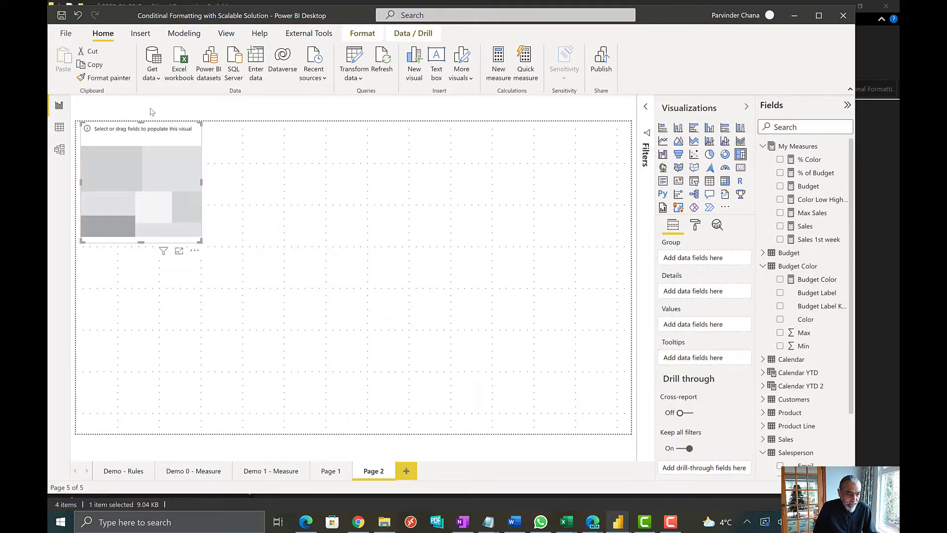
drag(148, 129, 347, 151)
drag(427, 177, 458, 179)
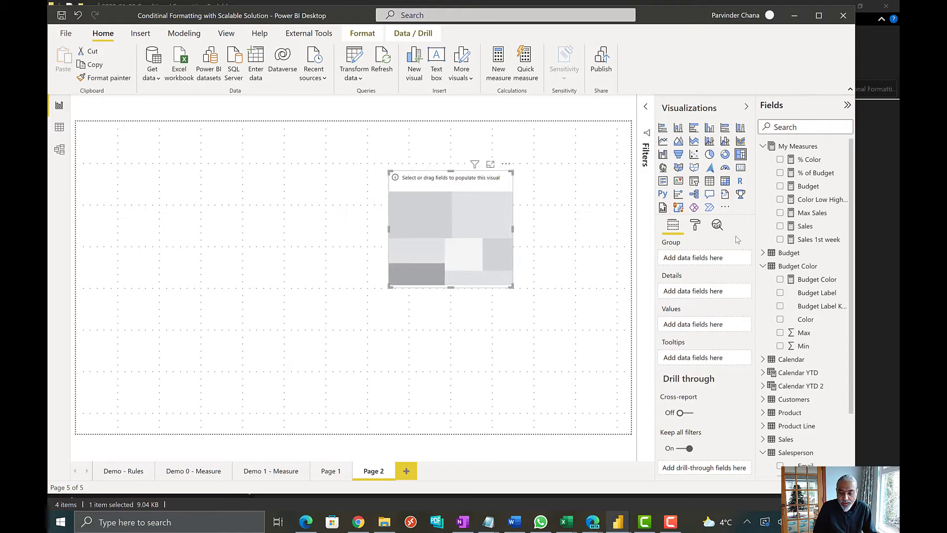
drag(819, 296, 676, 252)
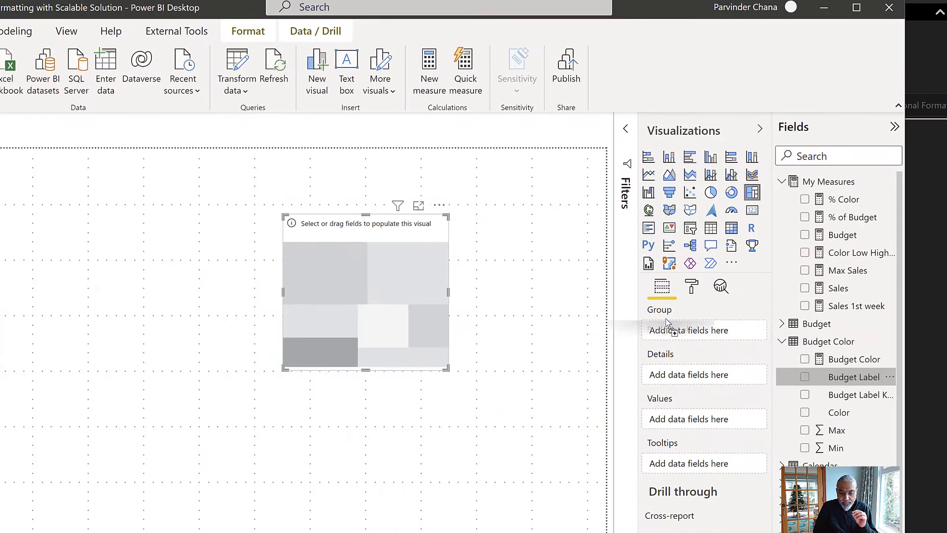
drag(667, 323, 661, 331)
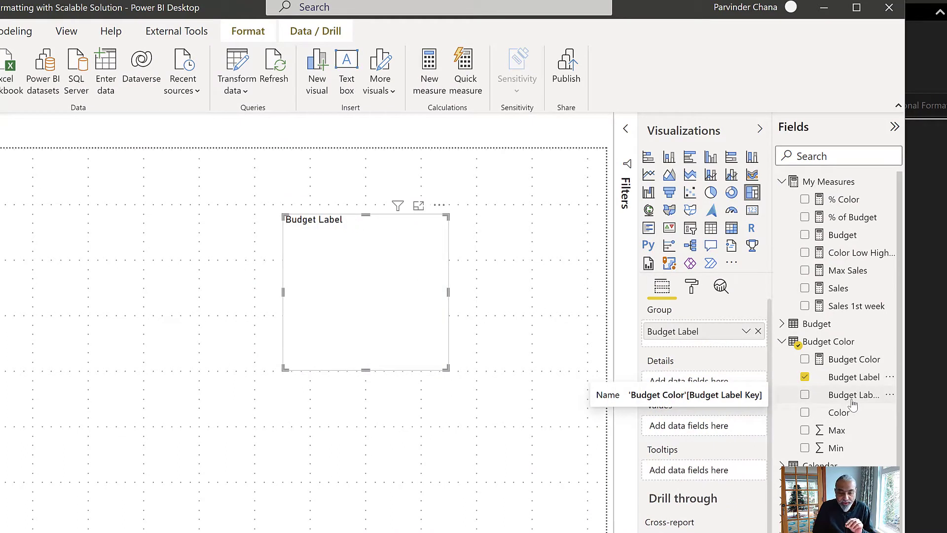
Sort Budget Label by Budget Label Key and add a table of the four budget labels beside the treemap.
click(854, 377)
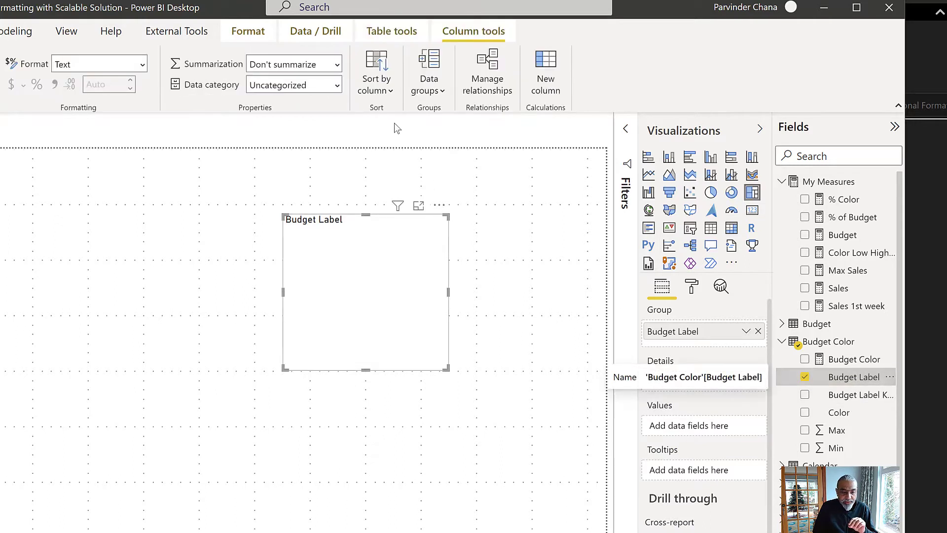
click(376, 81)
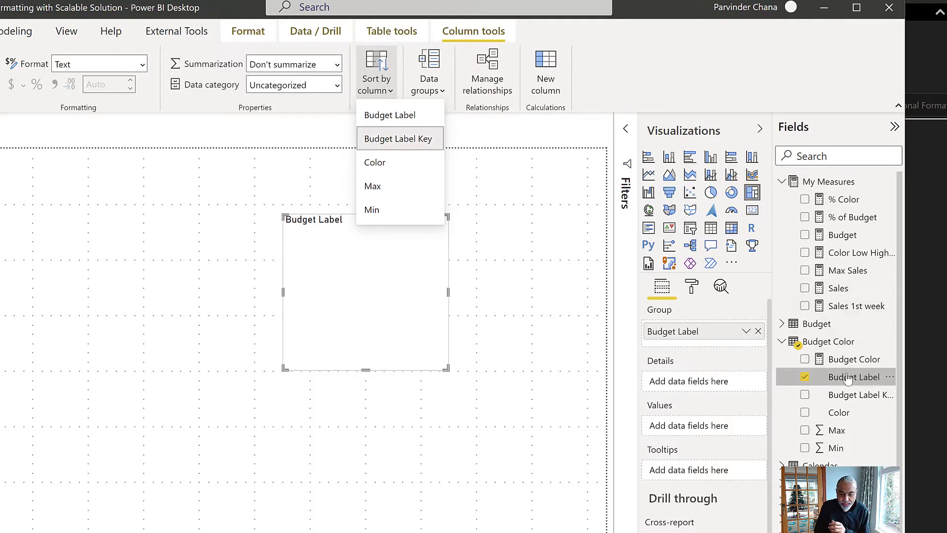
drag(845, 377, 132, 250)
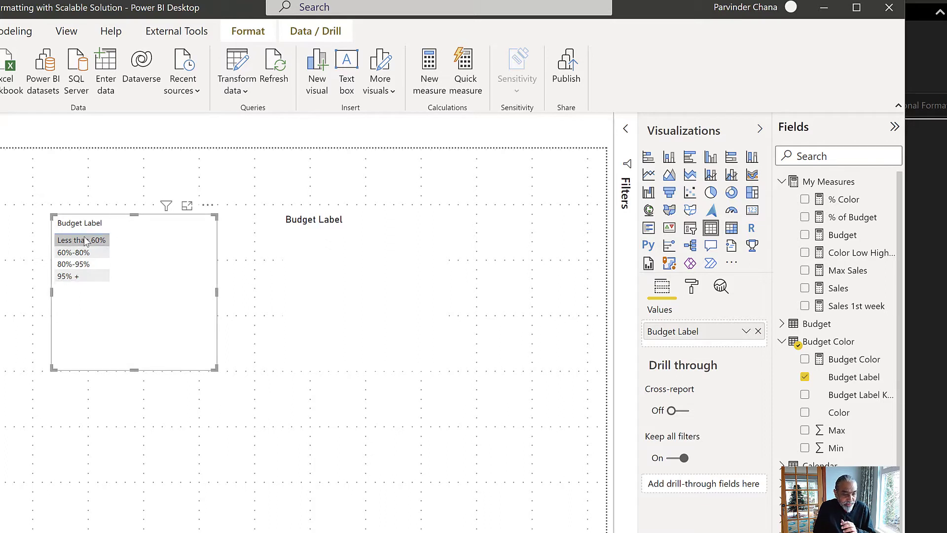
click(319, 231)
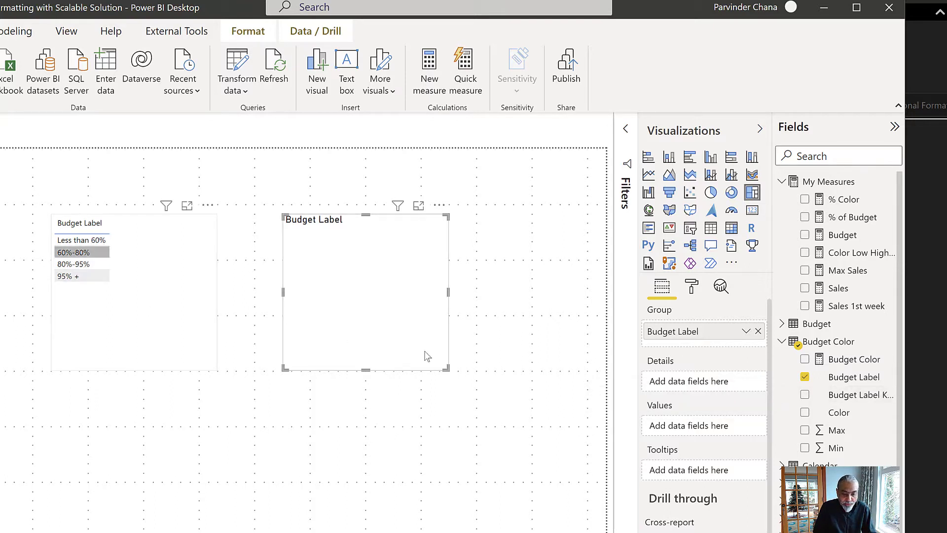
Put Count of Budget Label in the treemap Values and resize it to four tiles counting 1 each.
drag(848, 378, 687, 426)
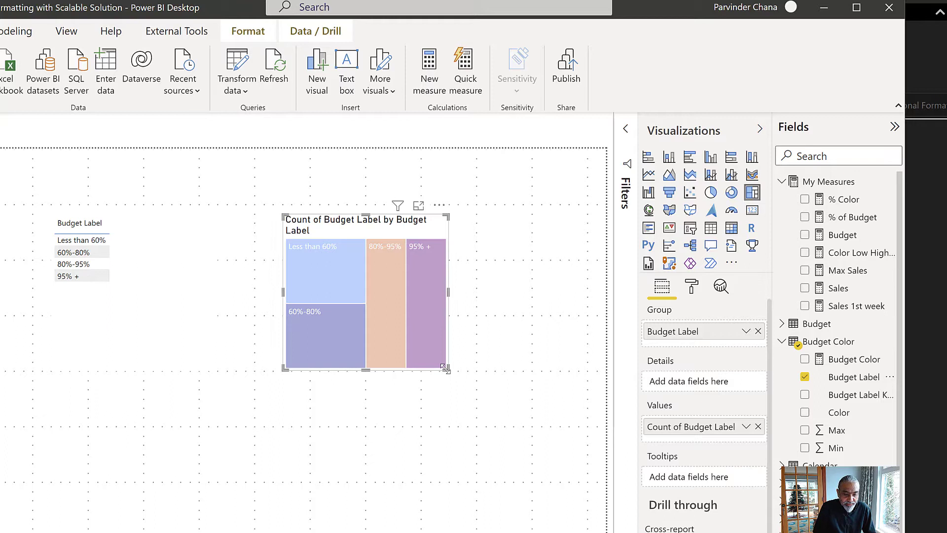
drag(445, 369, 399, 335)
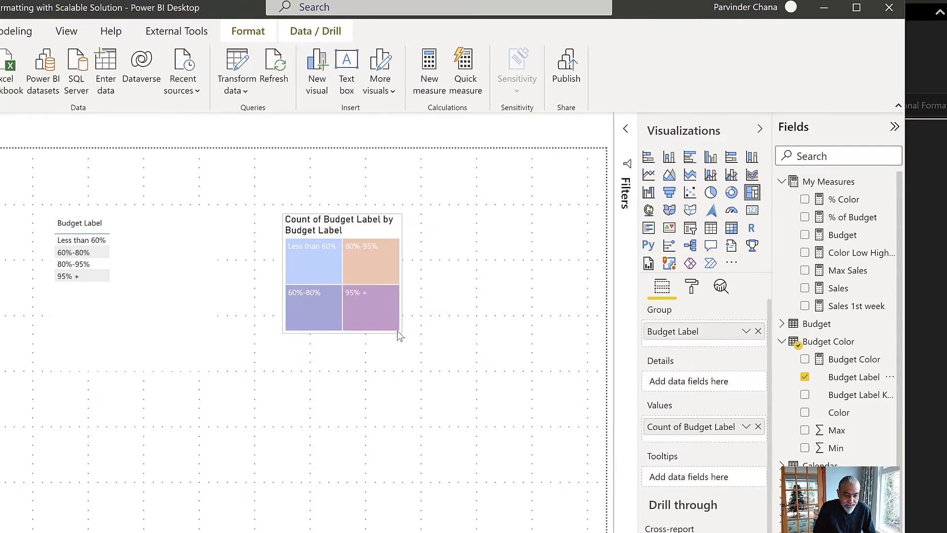
click(376, 408)
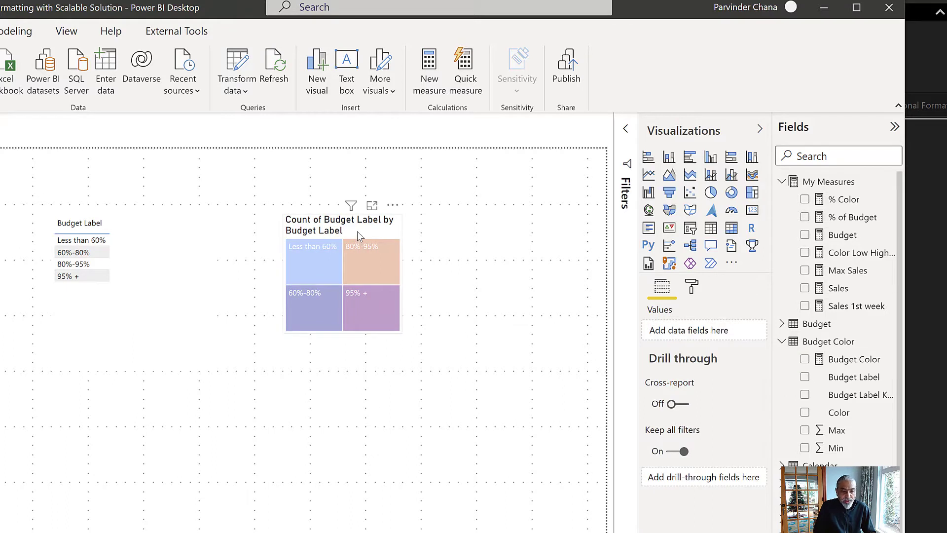
click(357, 232)
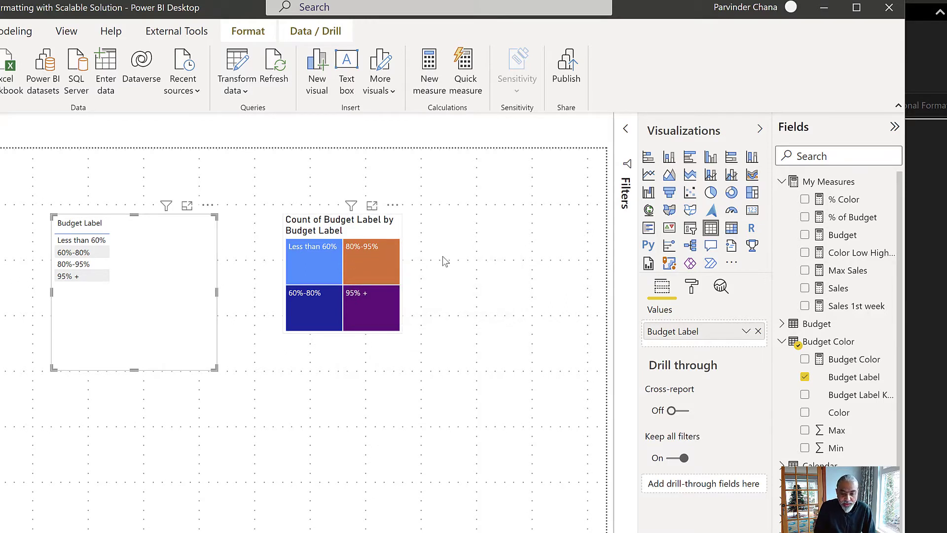
Check the Budget Color formula, then colour treemap tiles by Field value using the Budget Color measure.
click(845, 361)
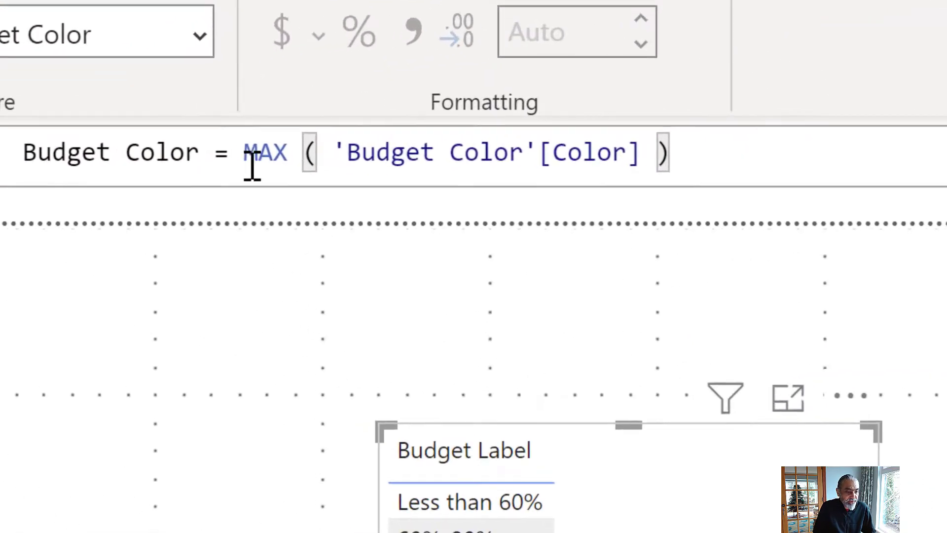
drag(8, 127, 161, 126)
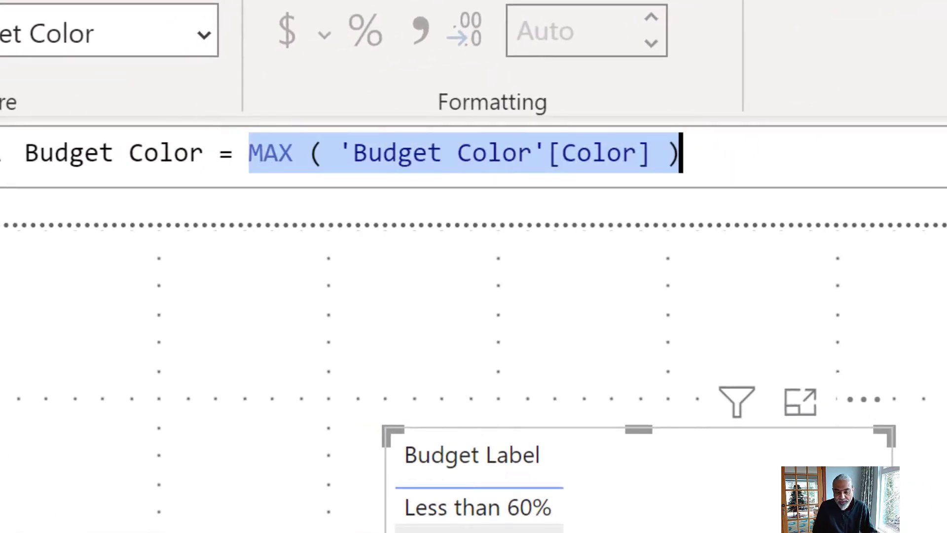
click(220, 121)
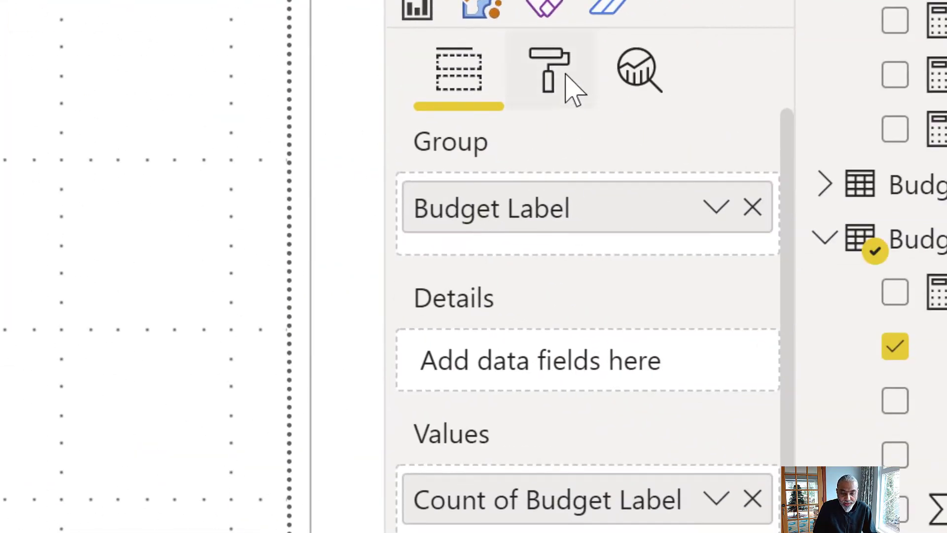
click(550, 93)
click(450, 426)
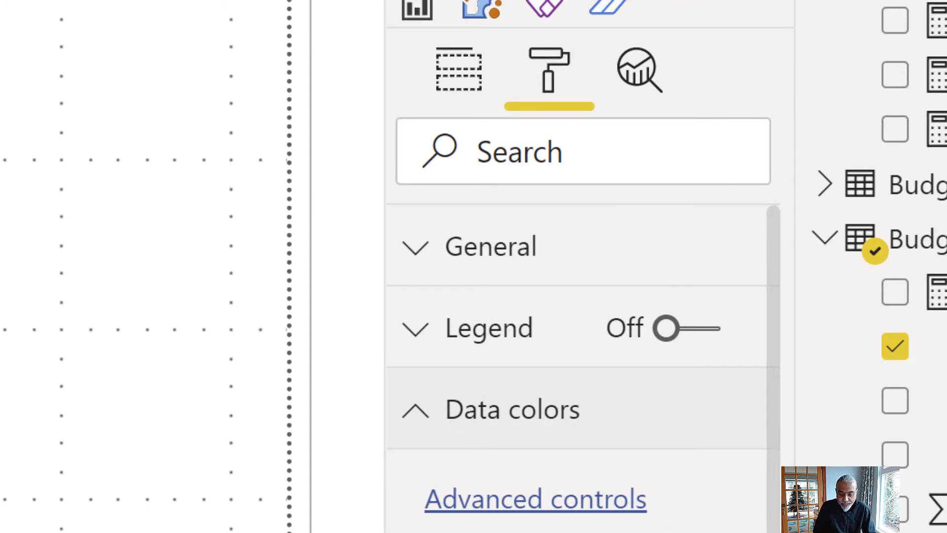
click(518, 511)
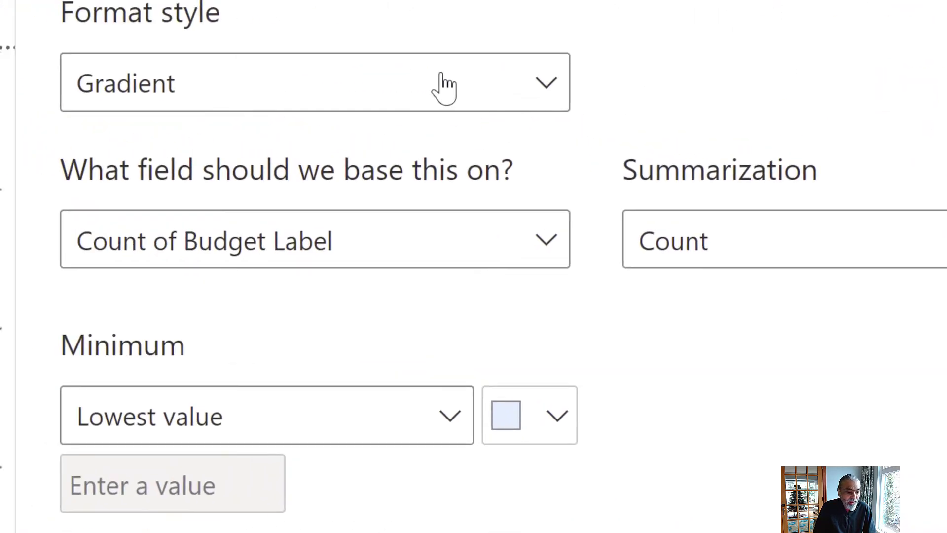
click(400, 99)
click(273, 264)
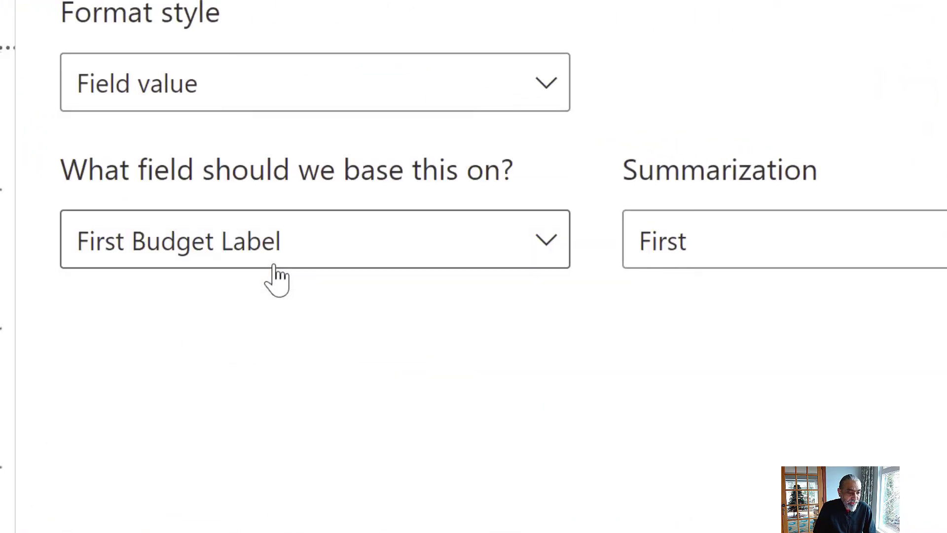
click(274, 256)
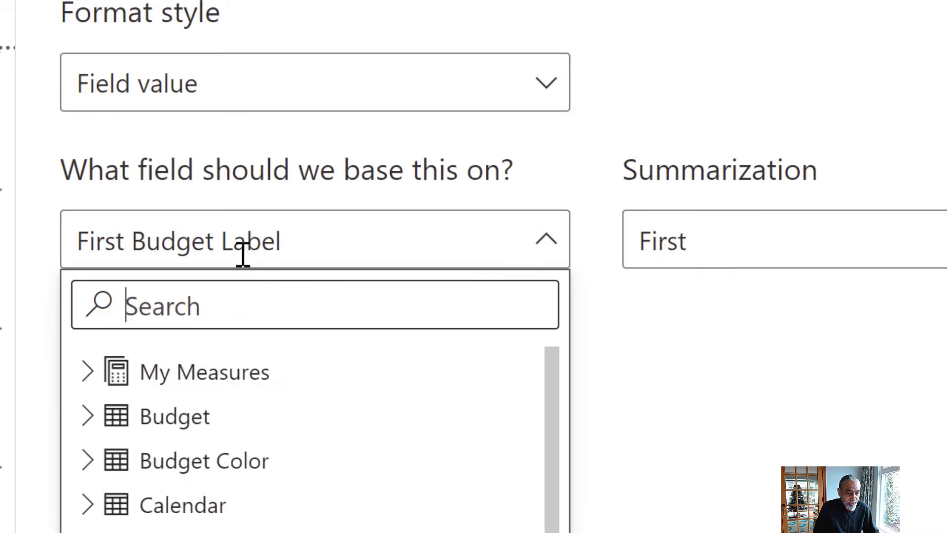
text(budget color)
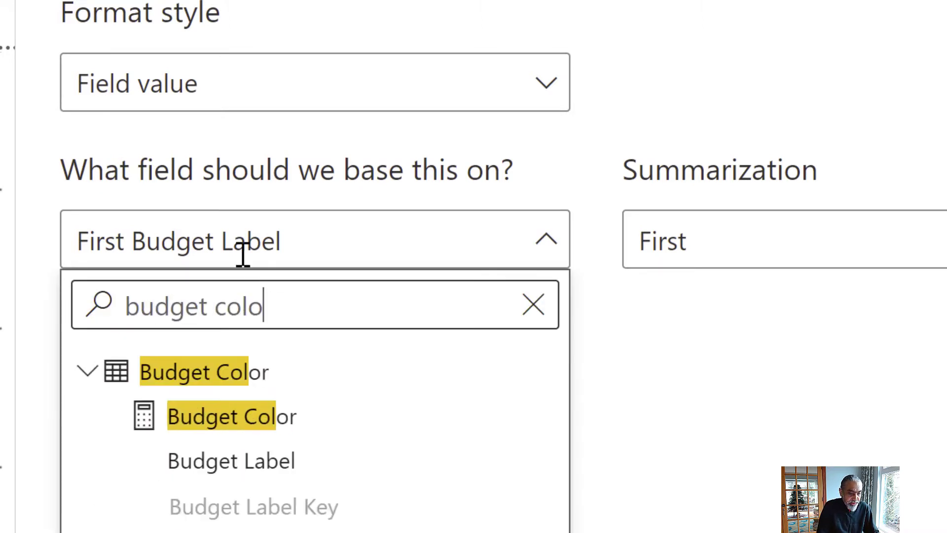
click(217, 425)
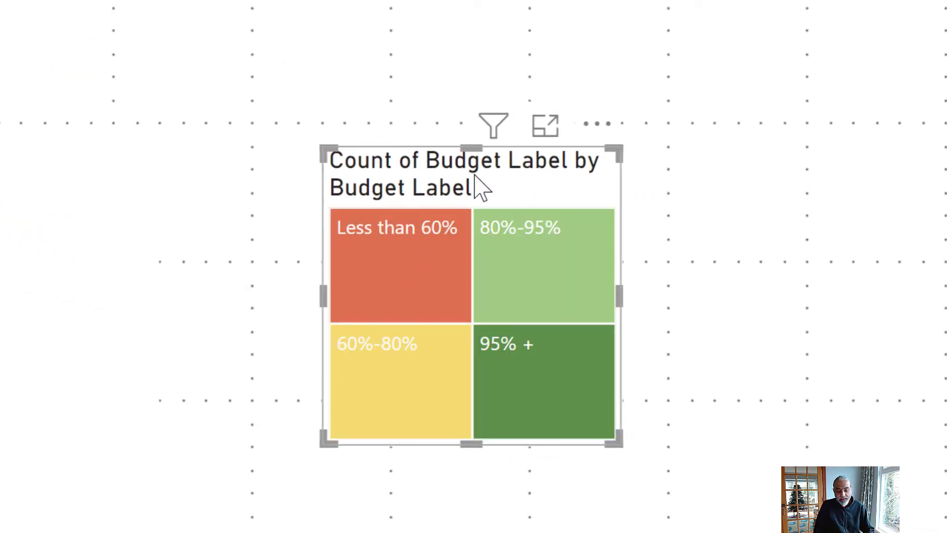
Go to the Demo - Rules page with the Budget Achieved Color treemap legend under the slicers.
mouse_move(500, 274)
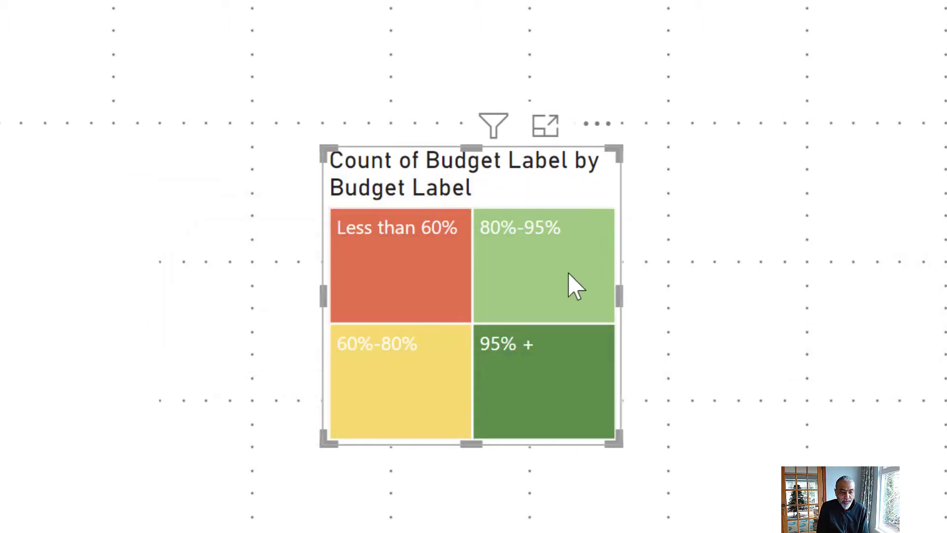
mouse_move(371, 422)
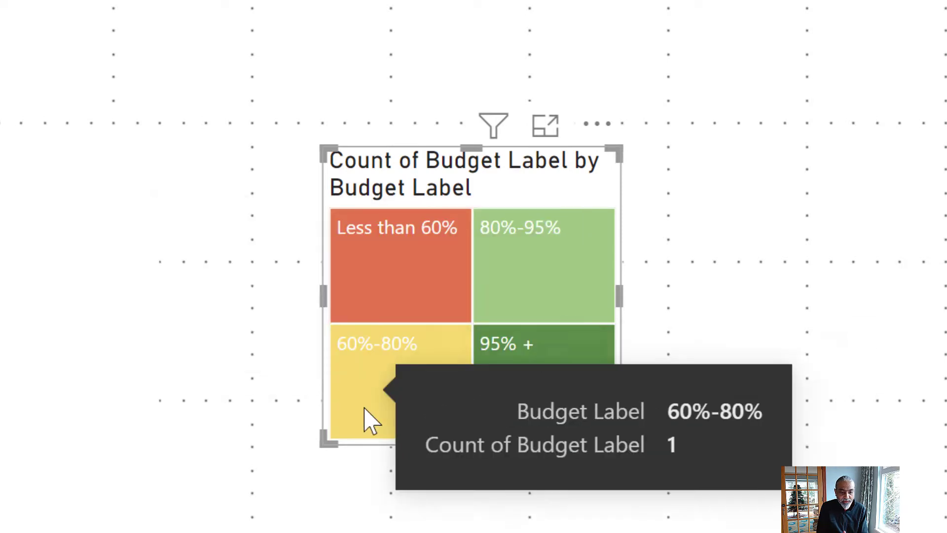
mouse_move(548, 380)
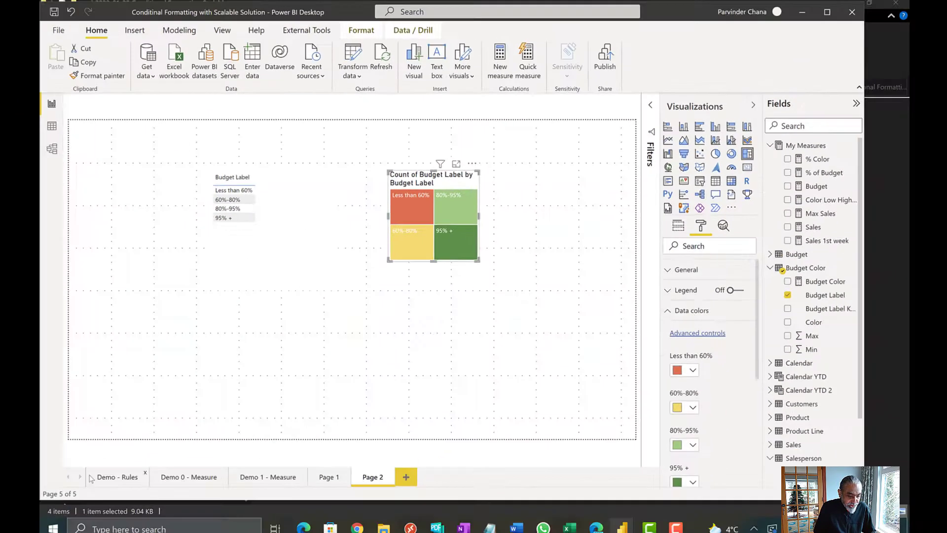
click(124, 471)
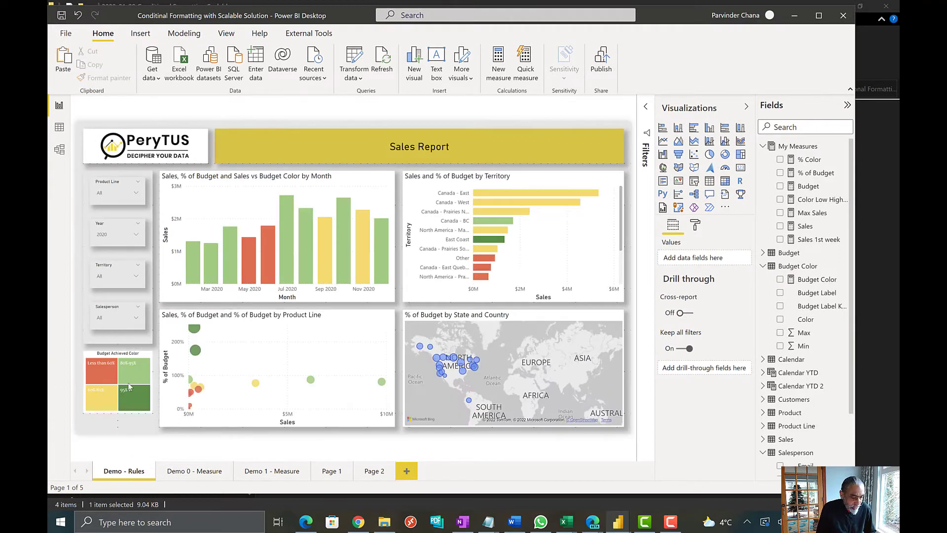
mouse_move(123, 401)
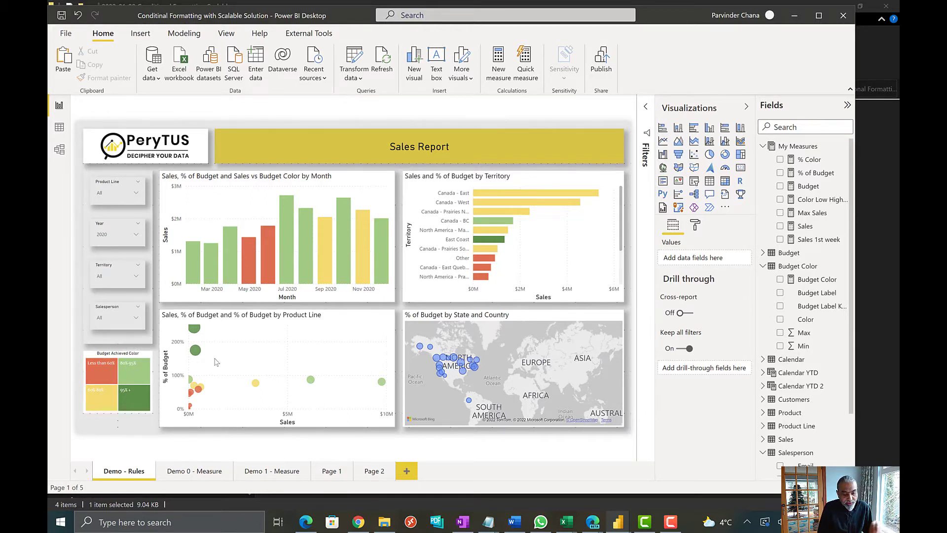
Cross-filter by the Less than 60% tile, then switch to the 80%-95% band.
click(103, 379)
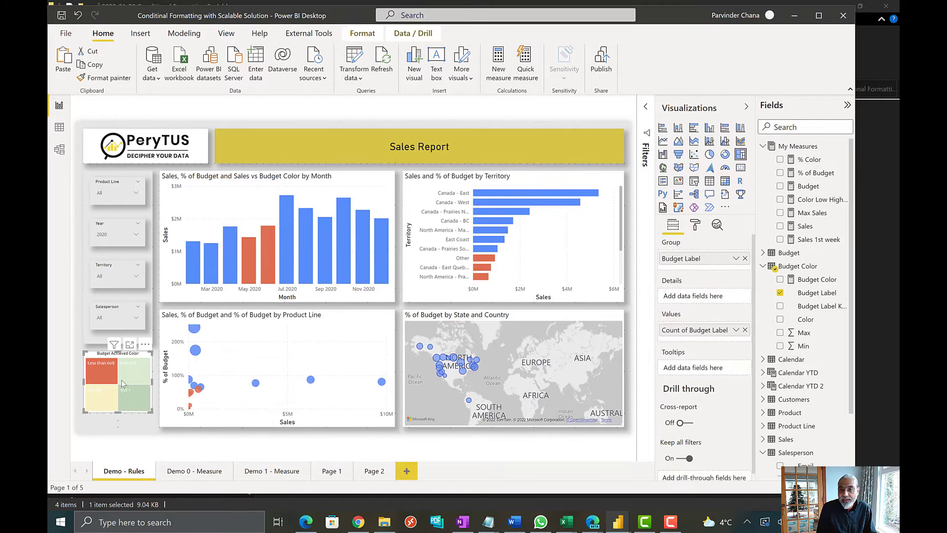
mouse_move(121, 380)
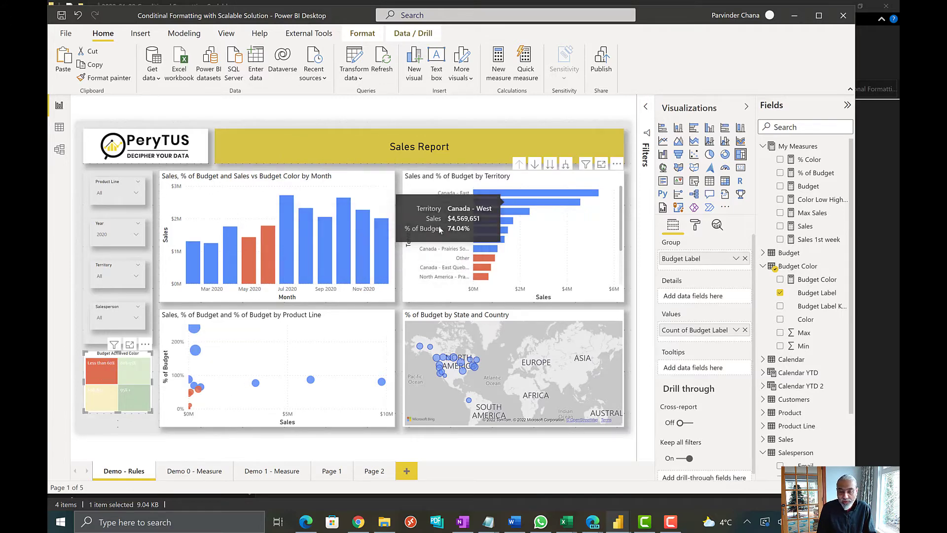
click(138, 383)
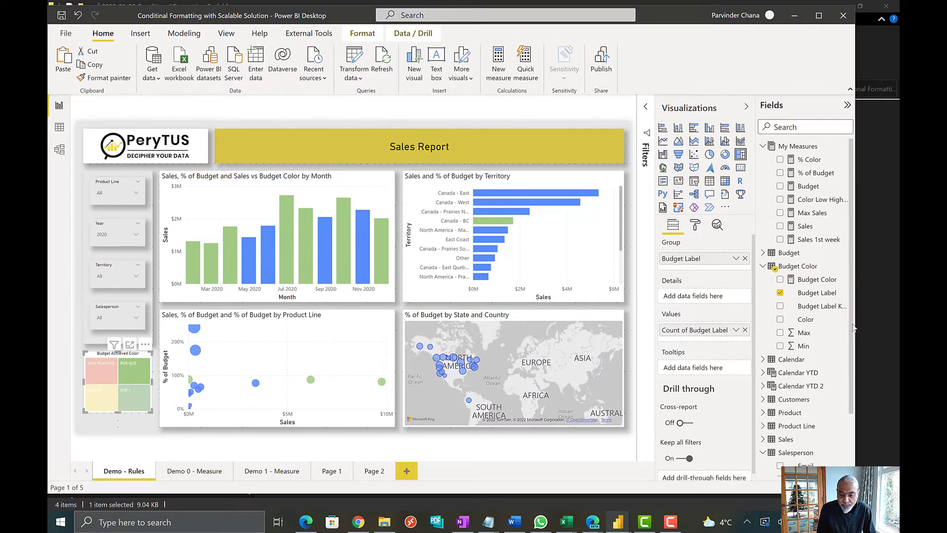
scroll(802, 329, down, 1)
scroll(801, 330, down, 1)
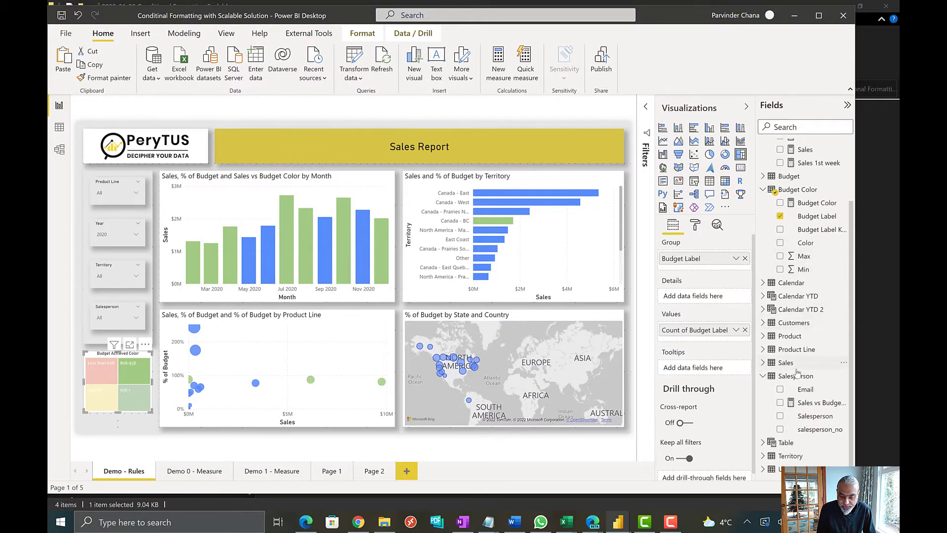
Open the Sales vs Budget Color measure and review its Budget Color lookup.
click(819, 404)
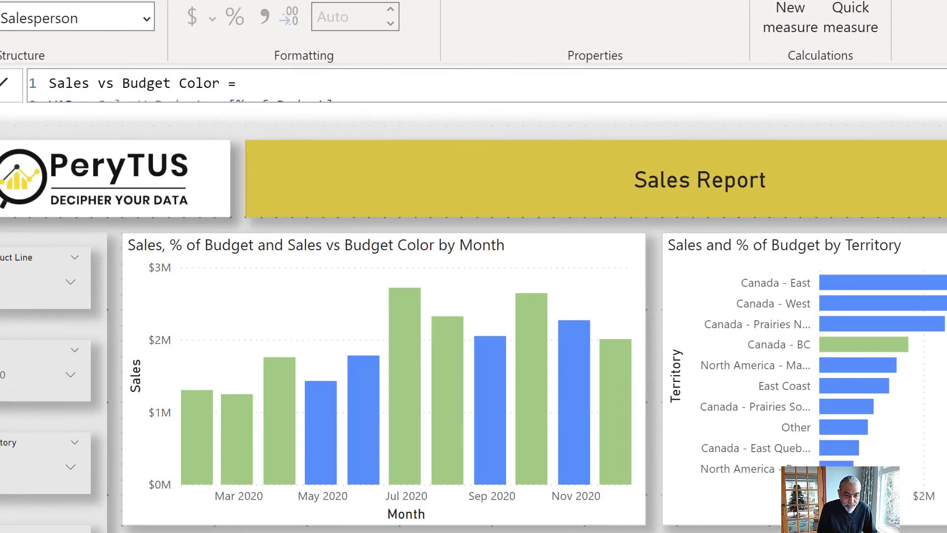
click(646, 104)
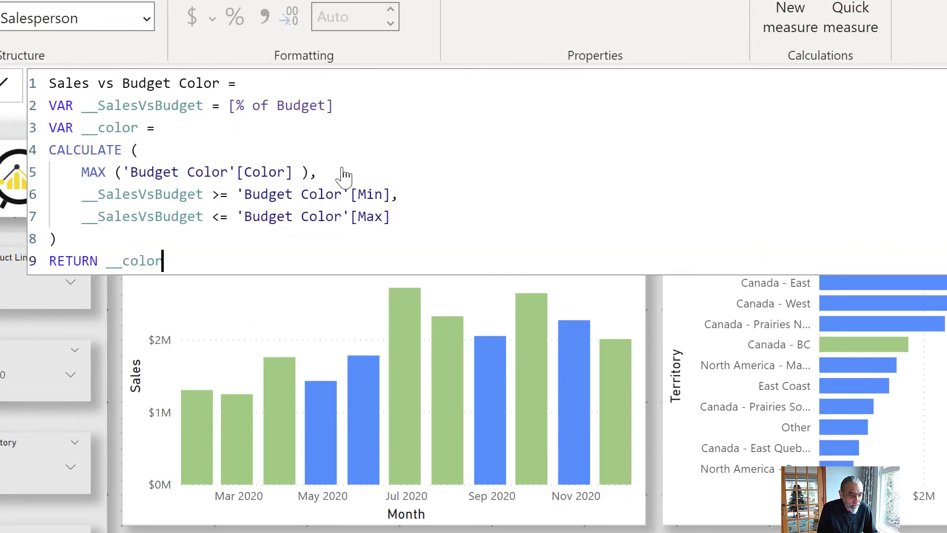
scroll(321, 212, up, 3)
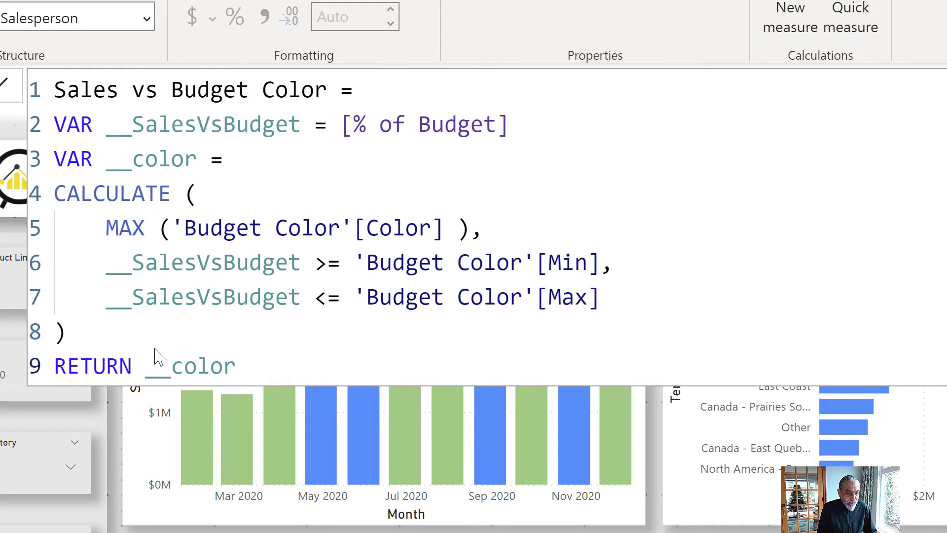
drag(163, 222, 484, 219)
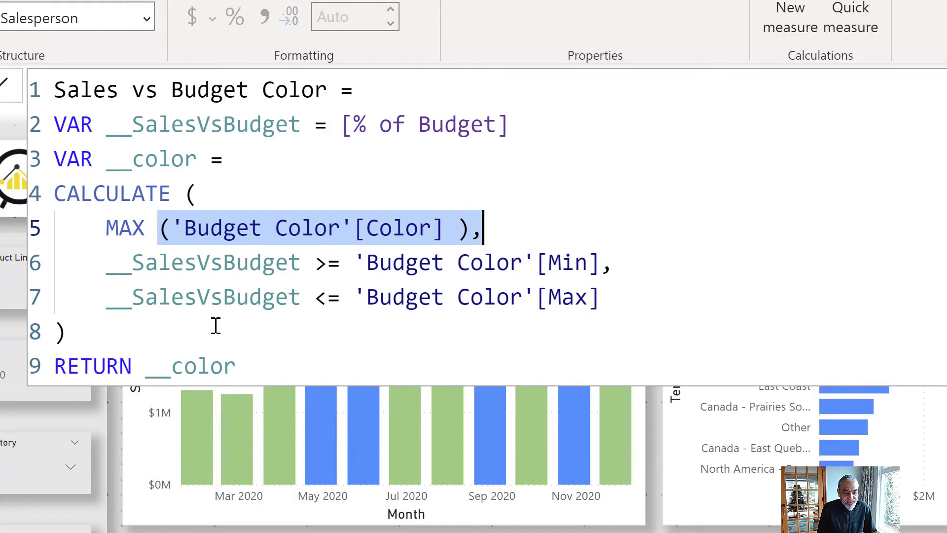
Wrap the returned __color in COALESCE with a grey fallback colour.
click(134, 370)
key(Right)
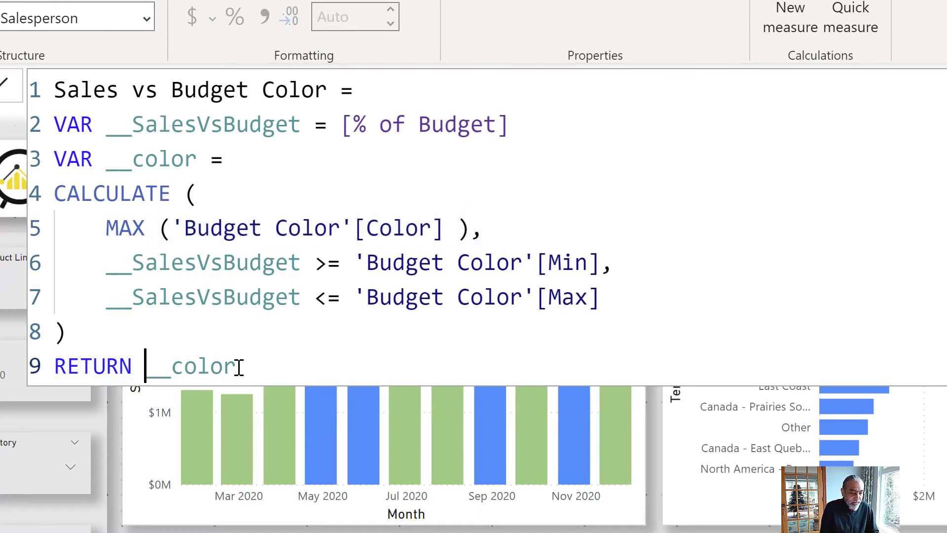
key(Return)
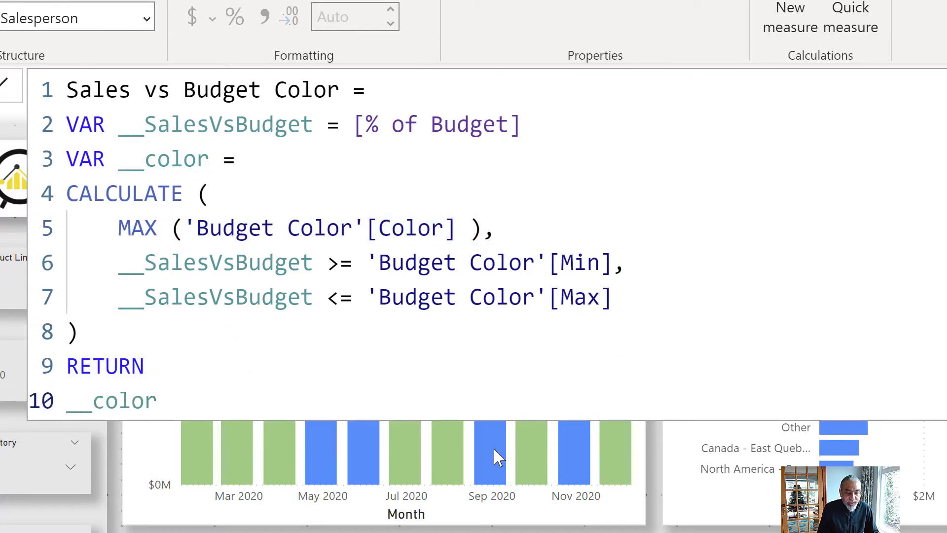
mouse_move(493, 449)
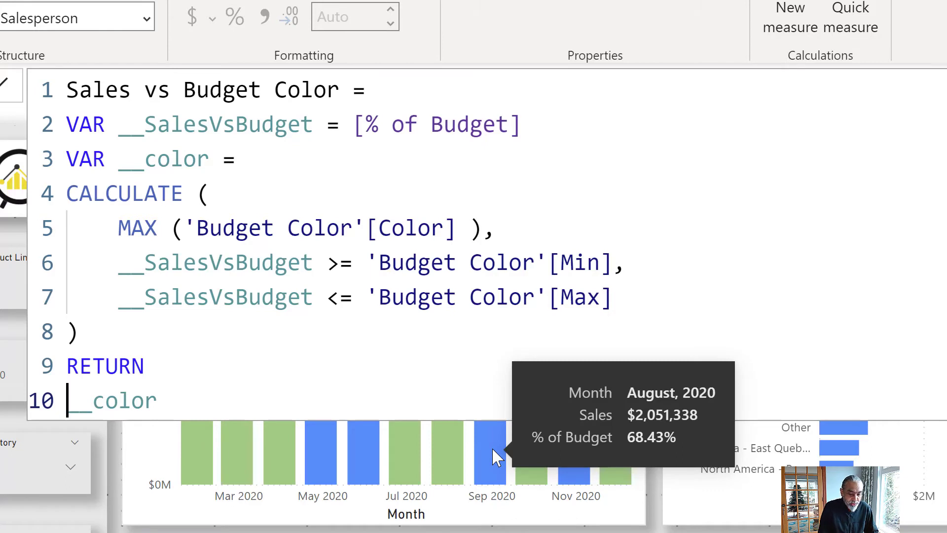
text(CAOLESC)
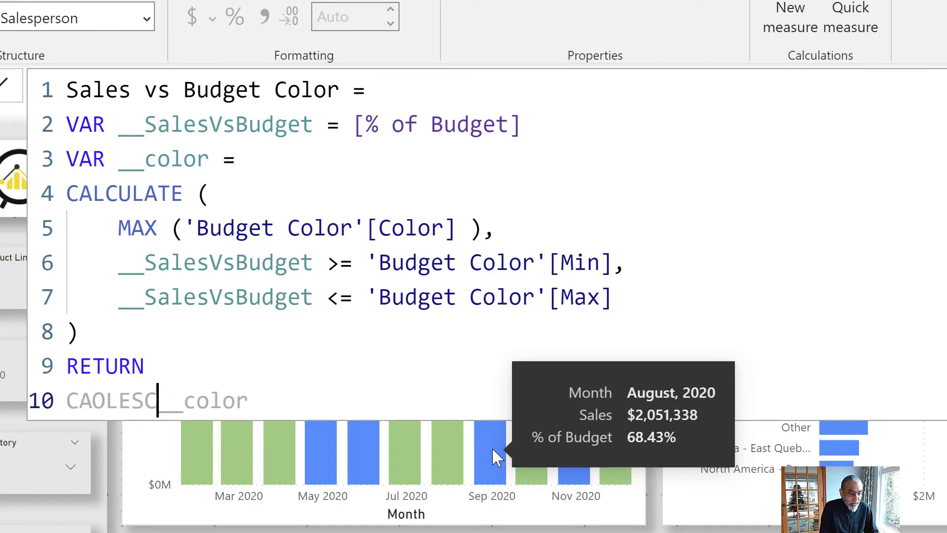
key(BackSpace)
key(BackSpace)
key(BackSpace)
key(BackSpace)
key(BackSpace)
key(BackSpace)
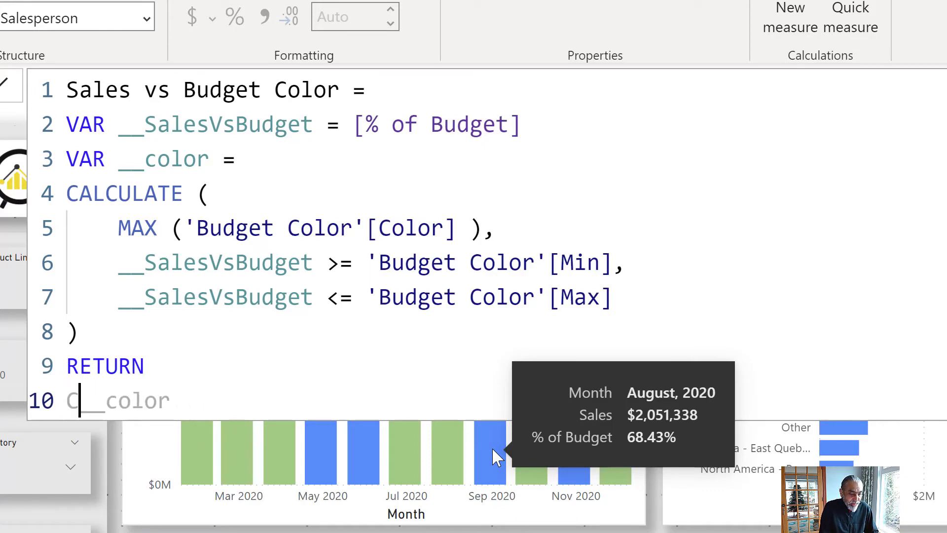
text(OALESC)
key(BackSpace)
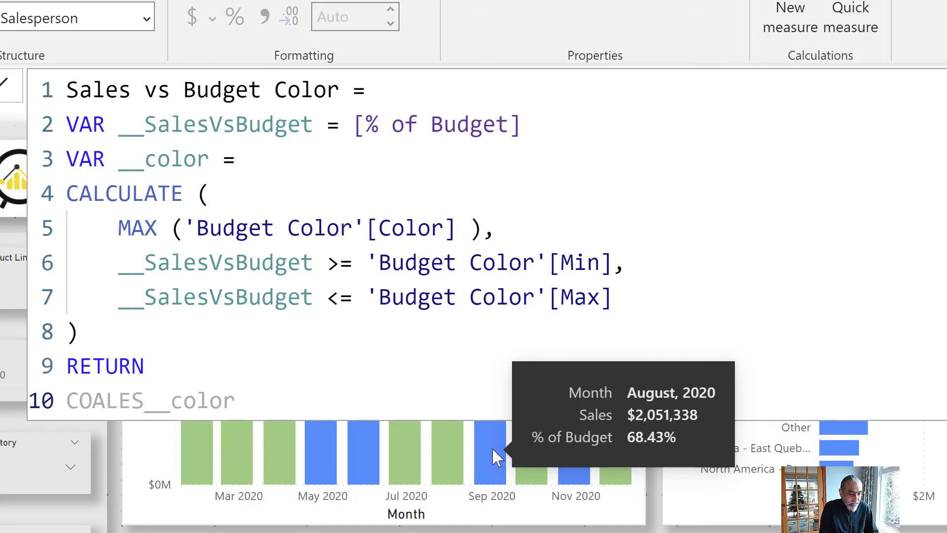
text(E ()
key(BackSpace)
key(BackSpace)
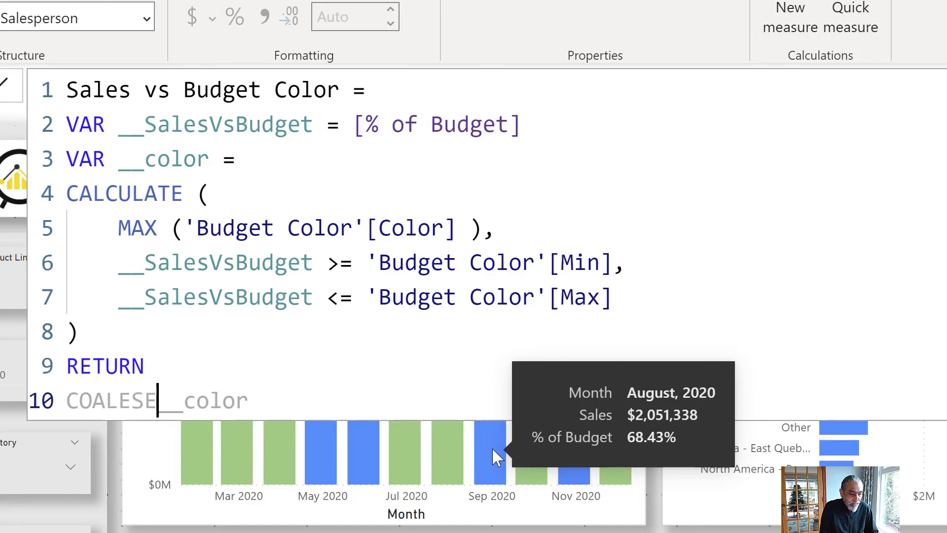
key(BackSpace)
key(BackSpace)
text(SCE ( __color)
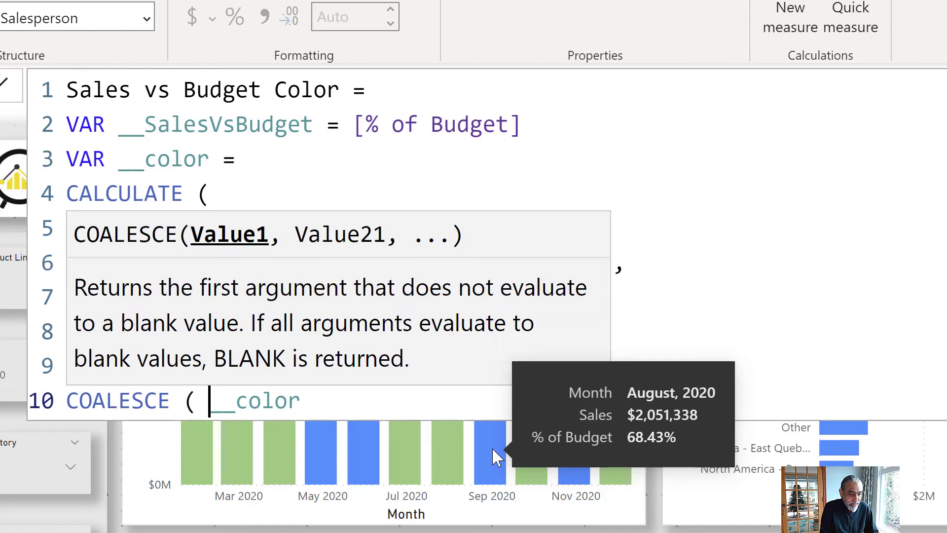
text(, "Dark G)
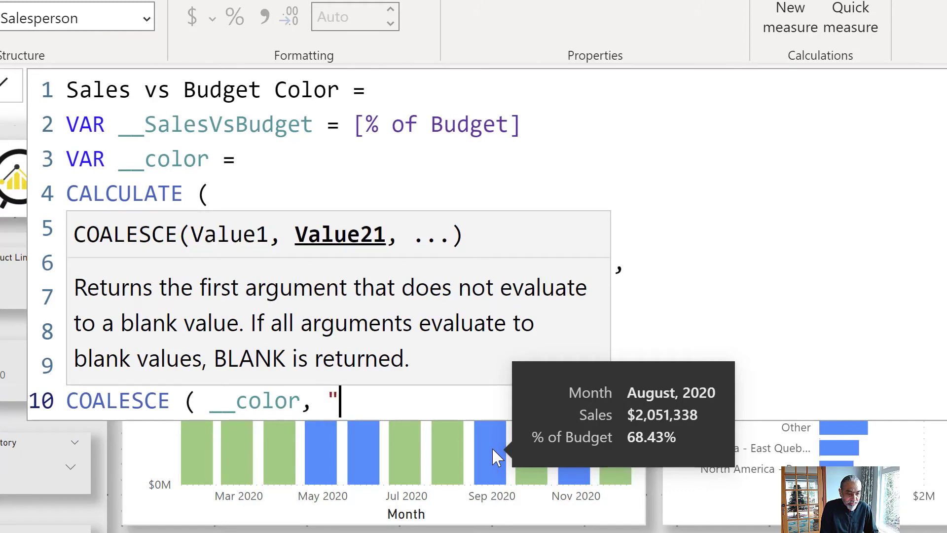
text(rey)
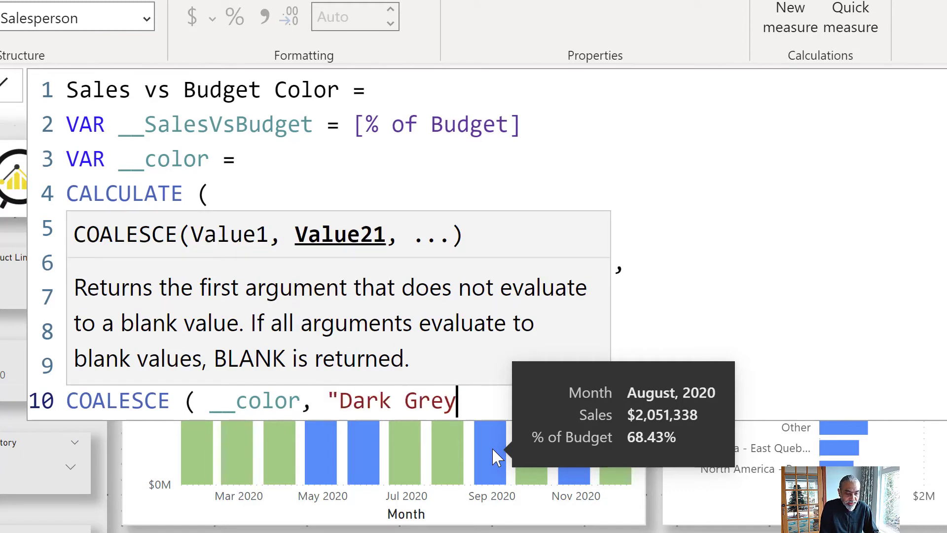
Change the fallback from Dark Grey to "Light Grey" and close the COALESCE bracket.
key(ctrl+Left)
key(ctrl+Left)
key(ctrl+shift+Right)
text(Light)
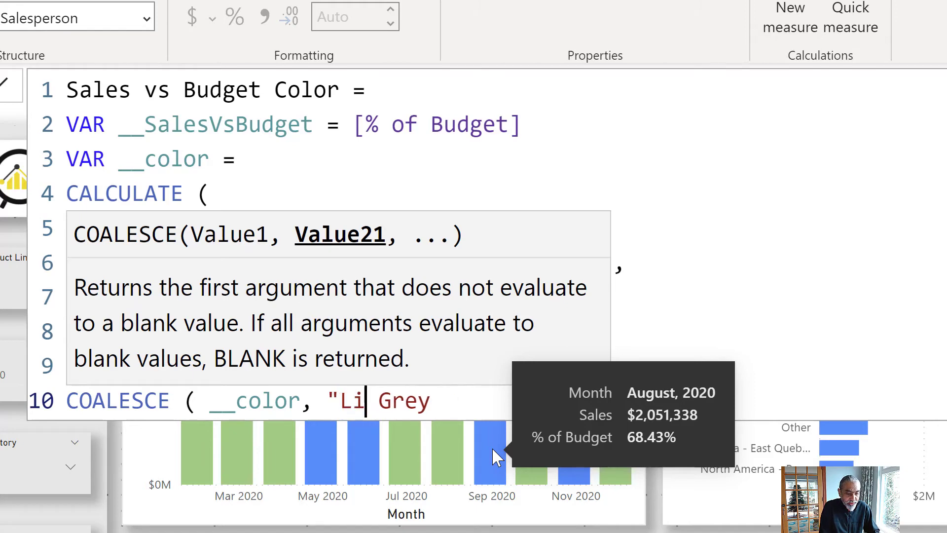
key(End)
text(" ))
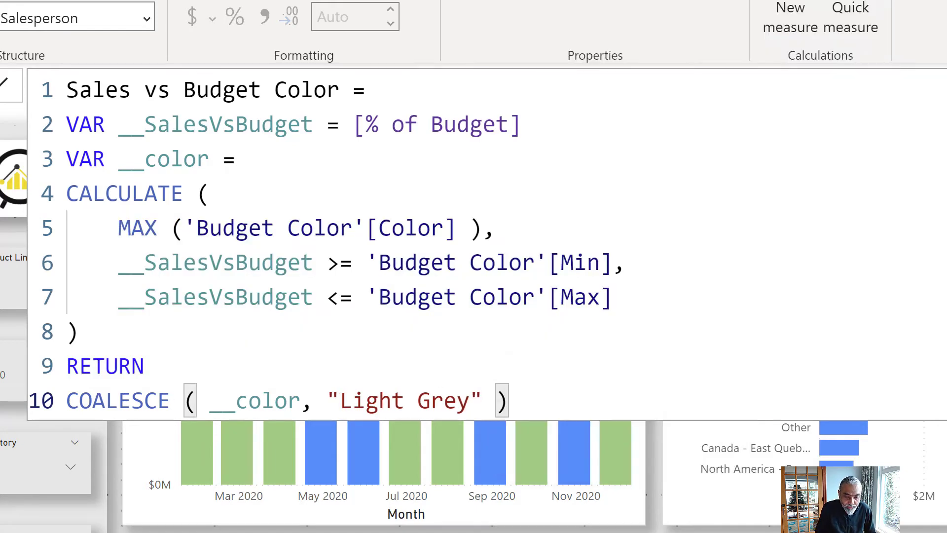
Commit the COALESCE measure and clear the 80%-95% cross-filter.
key(Return)
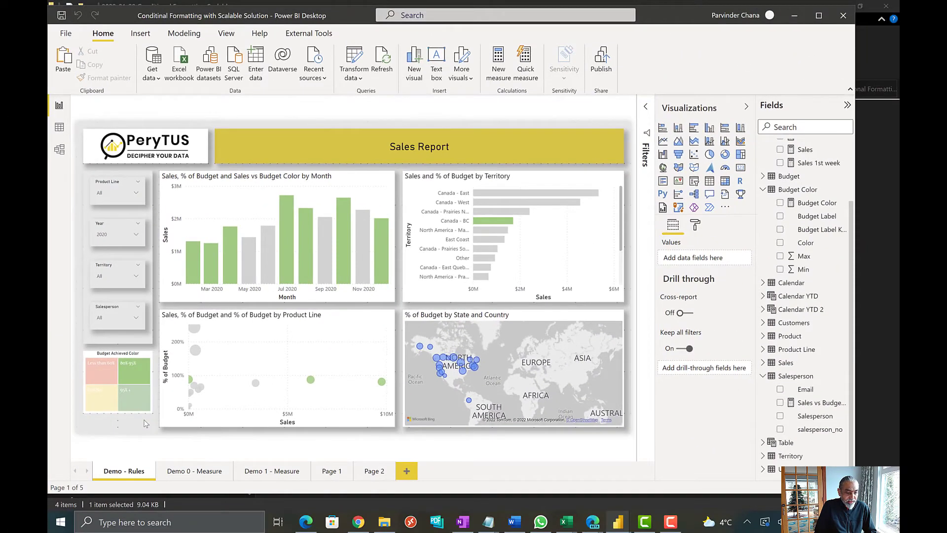
click(152, 412)
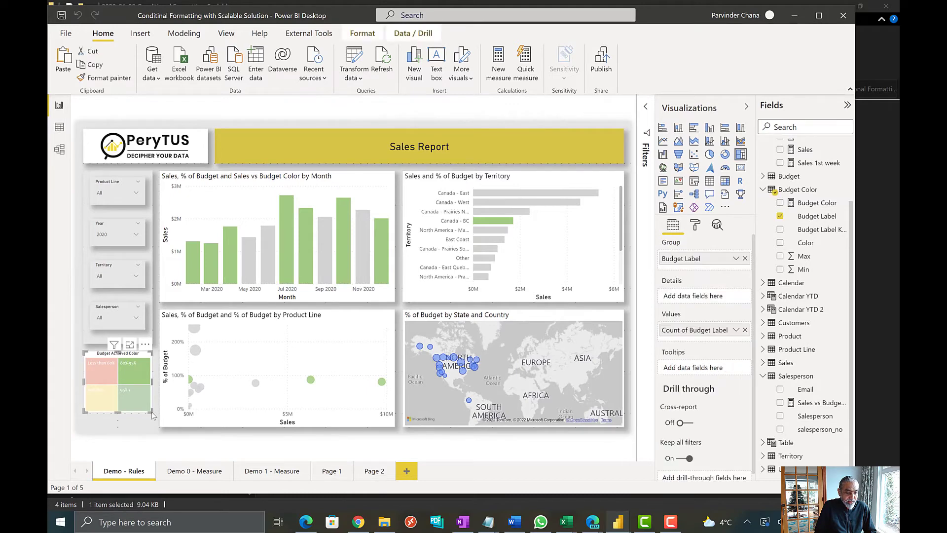
click(123, 369)
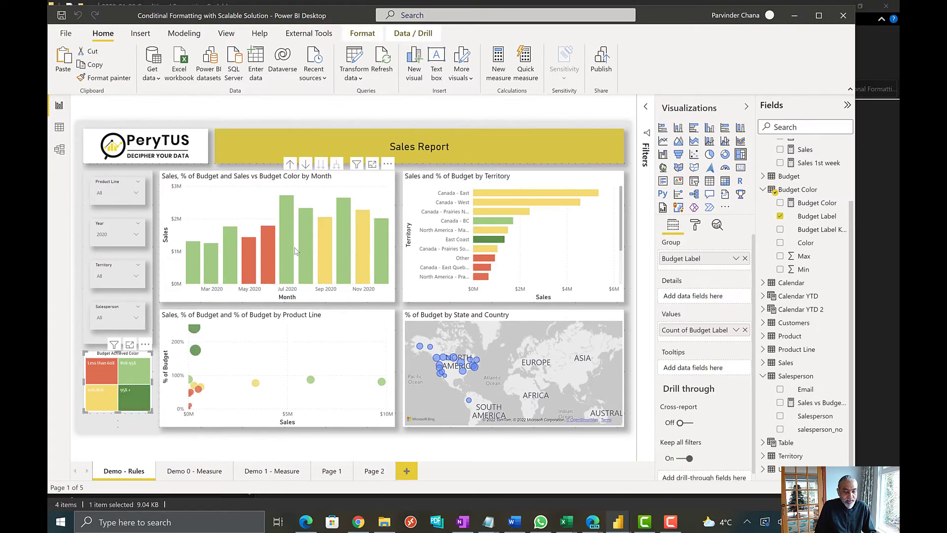
Cross-filter by the 60%-80% then 95% + bands, greying all non-matching bars.
mouse_move(301, 246)
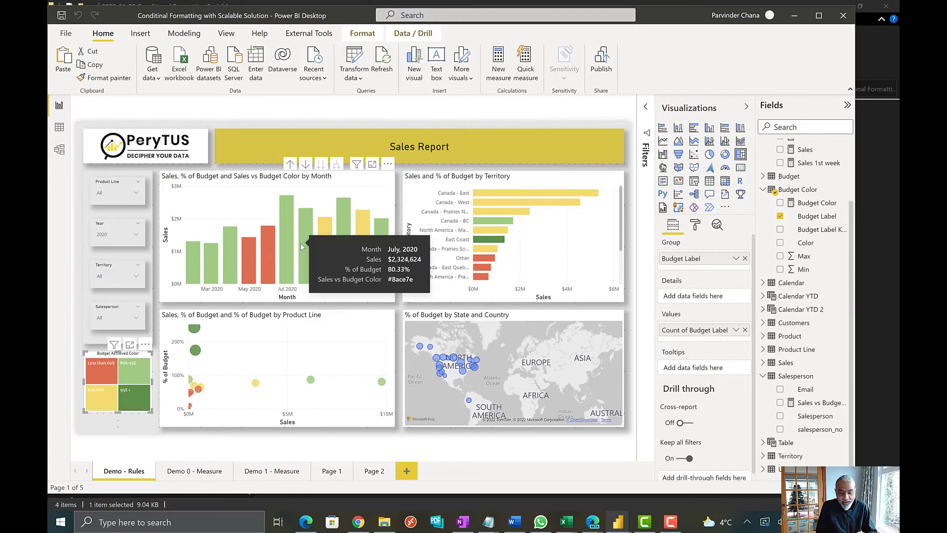
click(99, 393)
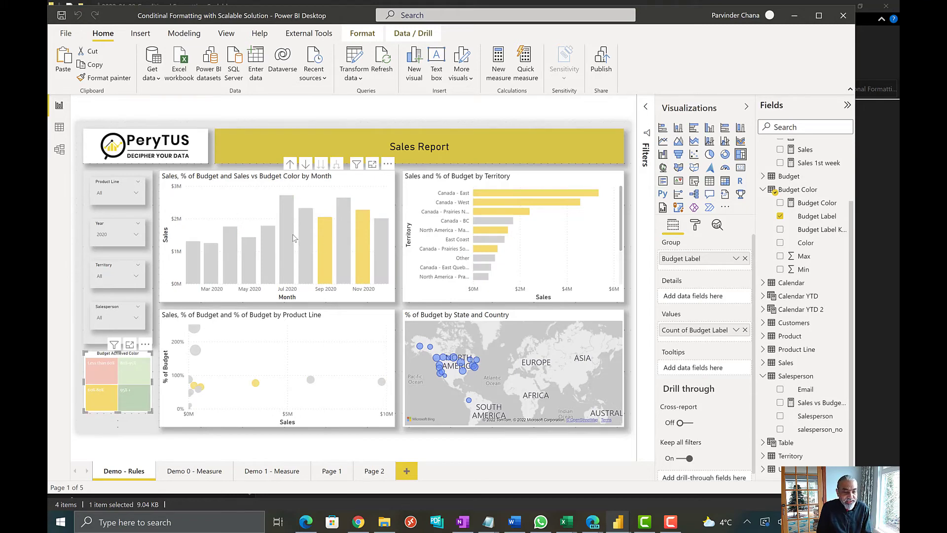
mouse_move(288, 239)
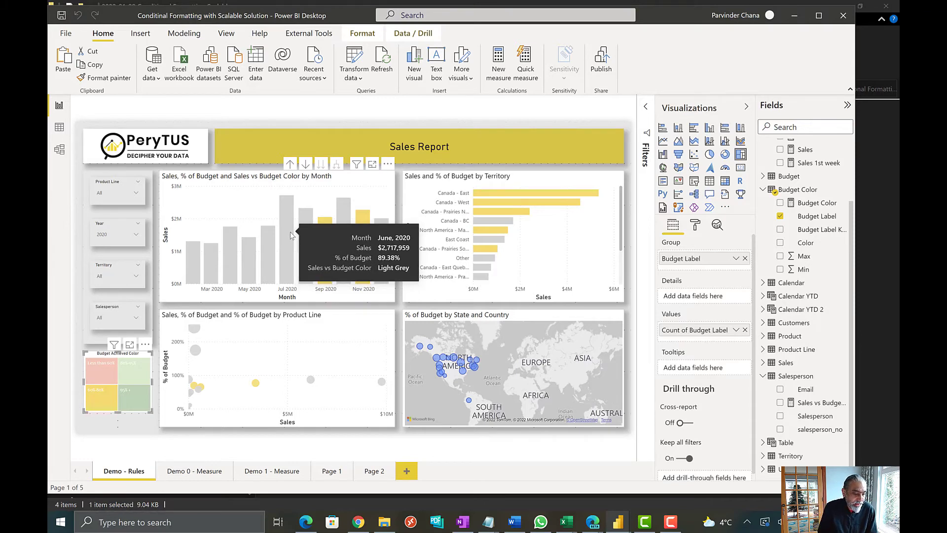
click(133, 396)
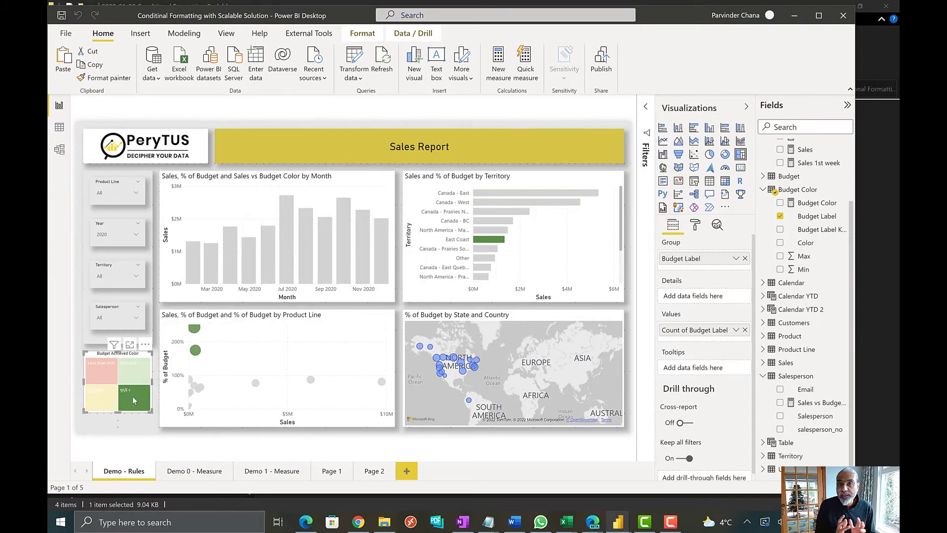